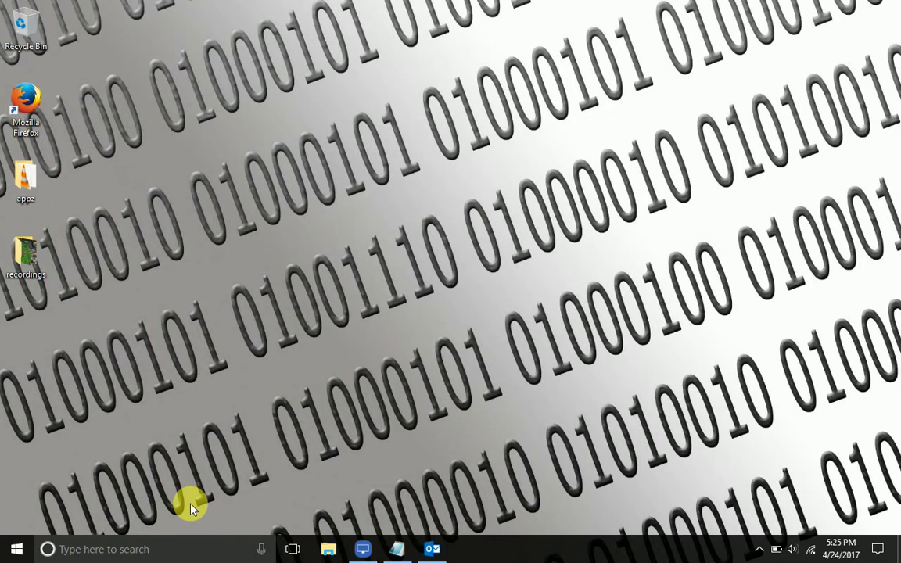
# - Launch Outlook, select the main account's empty Inbox, and collapse its [Gmail] folder group
pyautogui.click(433, 547)
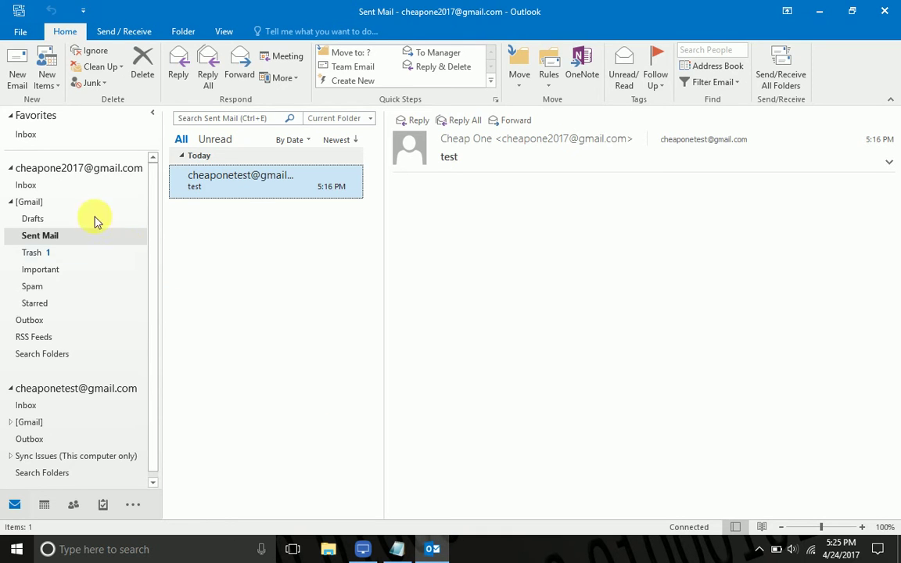
pyautogui.click(82, 171)
pyautogui.click(50, 186)
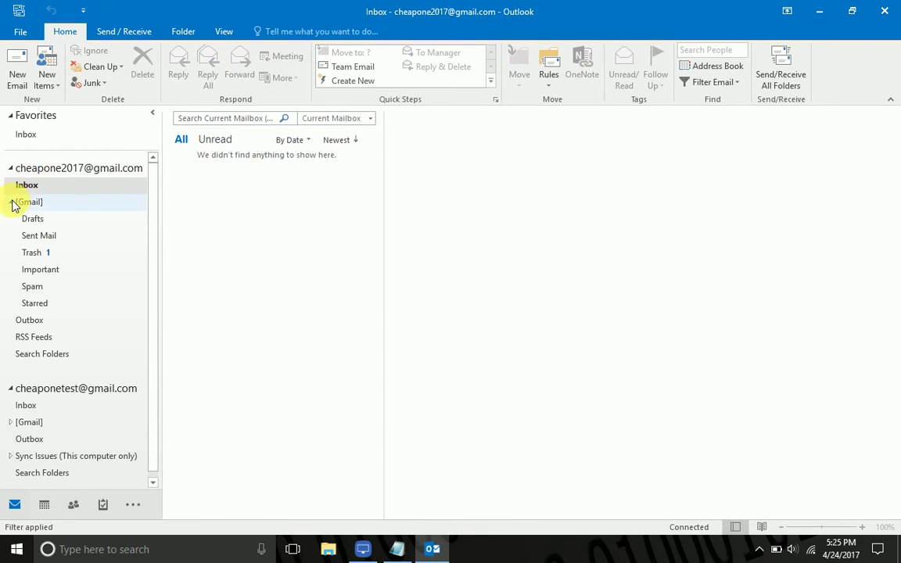
pyautogui.click(10, 203)
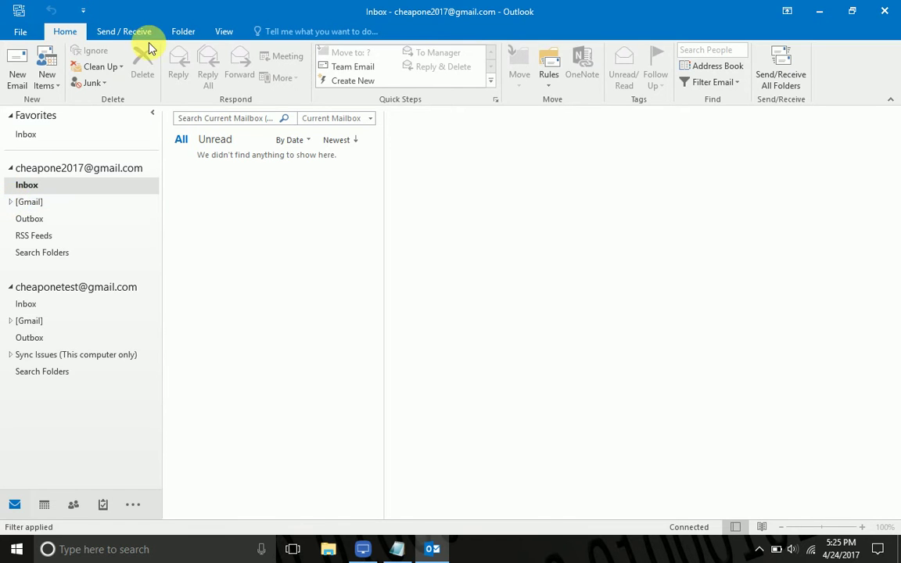
# - From the File page, open Manage Rules & Alerts and start a New Rule
pyautogui.click(548, 72)
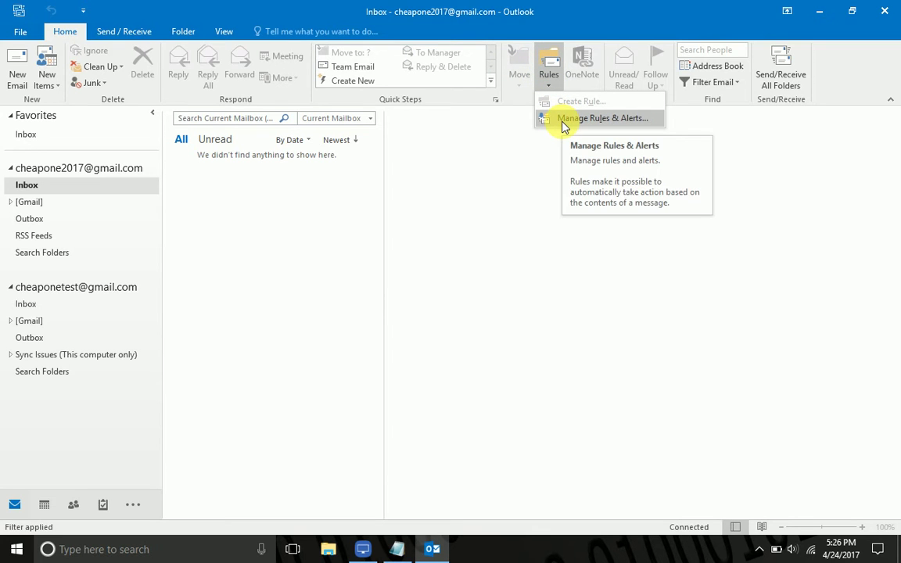
pyautogui.click(20, 31)
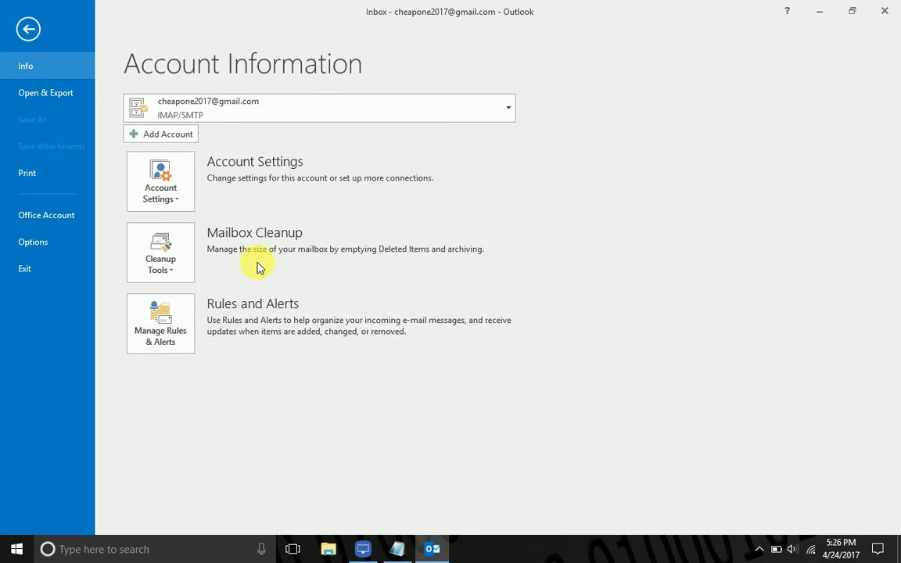
pyautogui.click(174, 321)
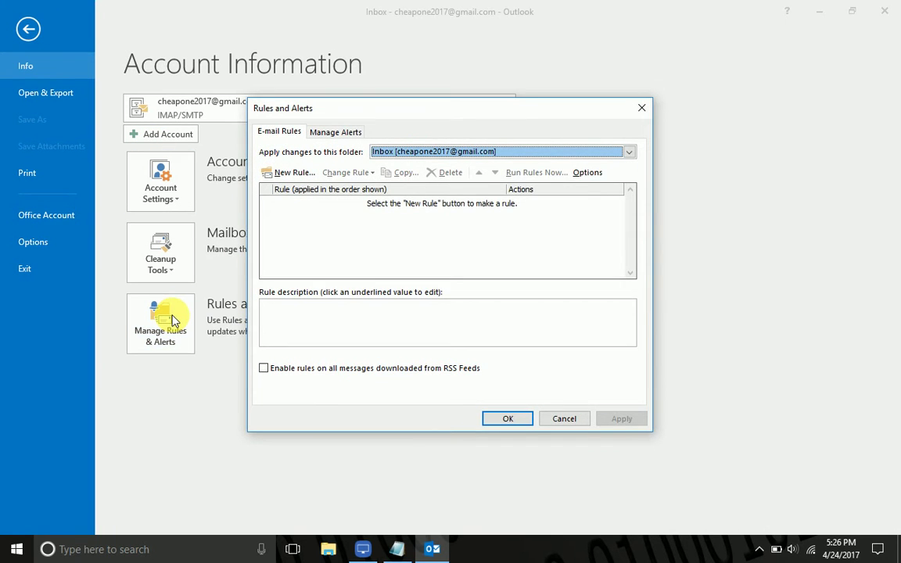
pyautogui.click(294, 175)
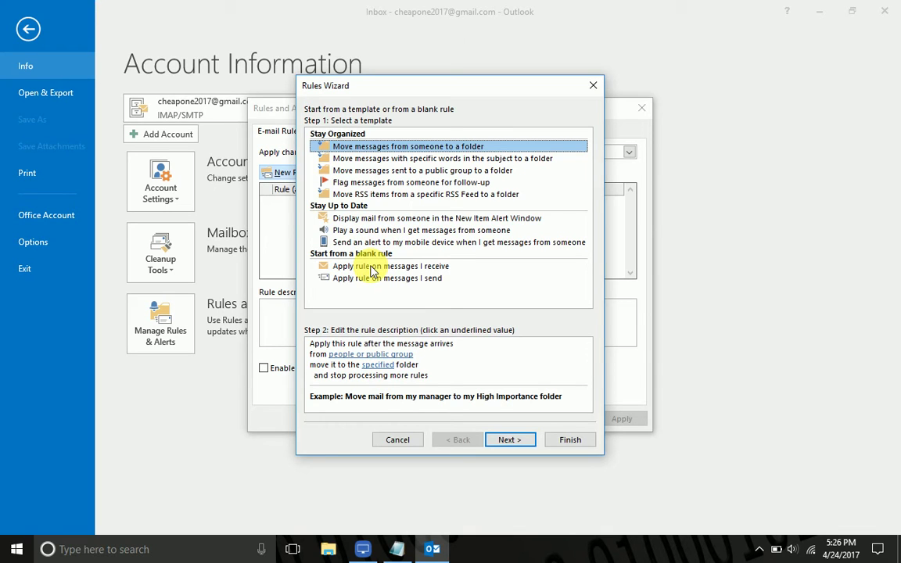
# - Start a blank received-message rule with the condition 'test' in the subject
pyautogui.click(372, 269)
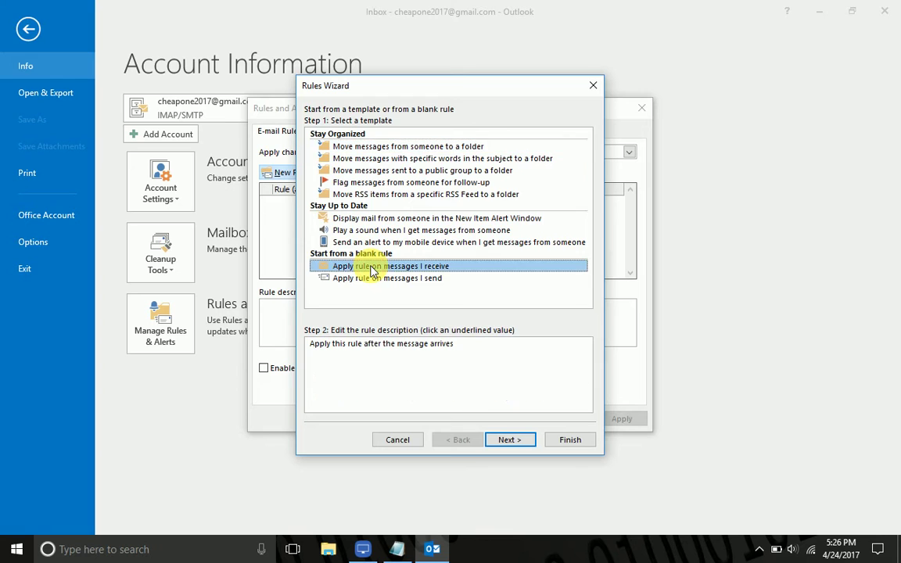
pyautogui.click(512, 441)
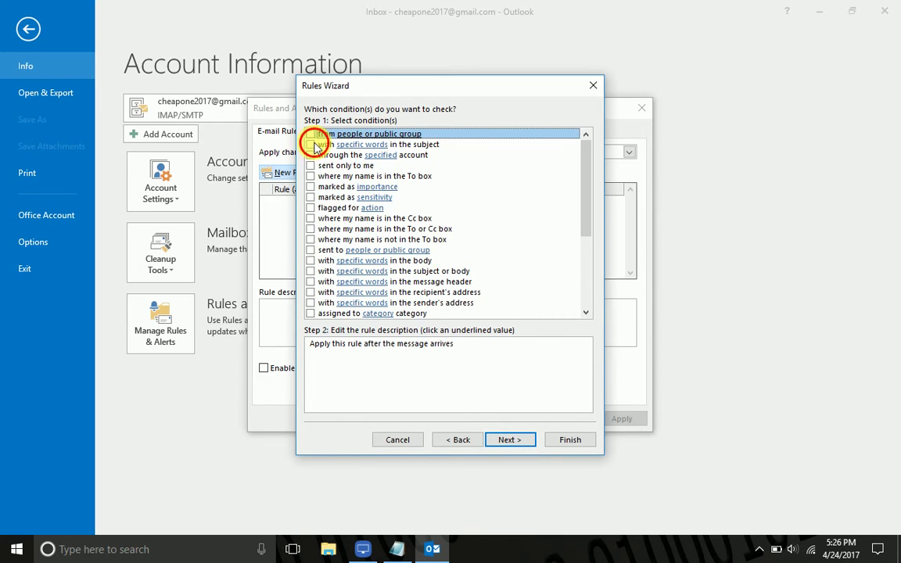
pyautogui.click(310, 145)
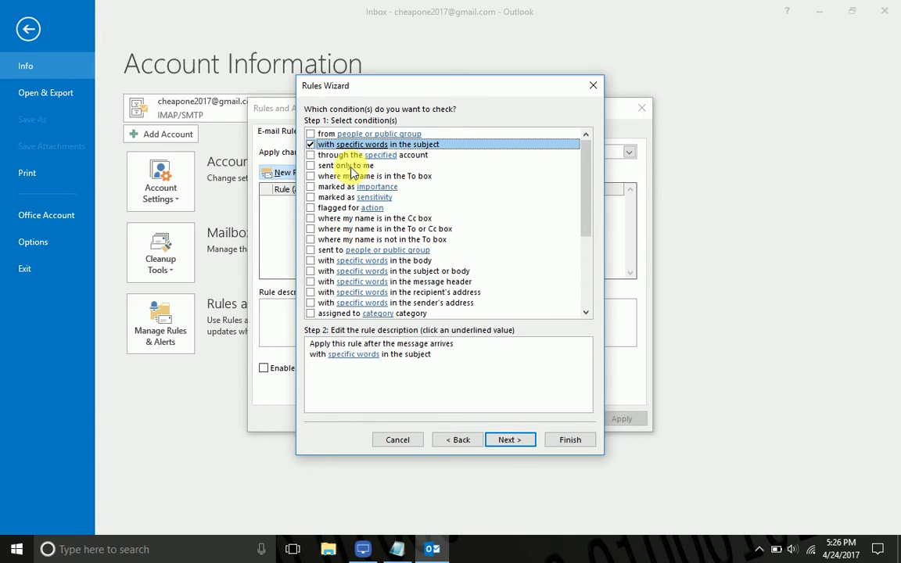
pyautogui.click(358, 354)
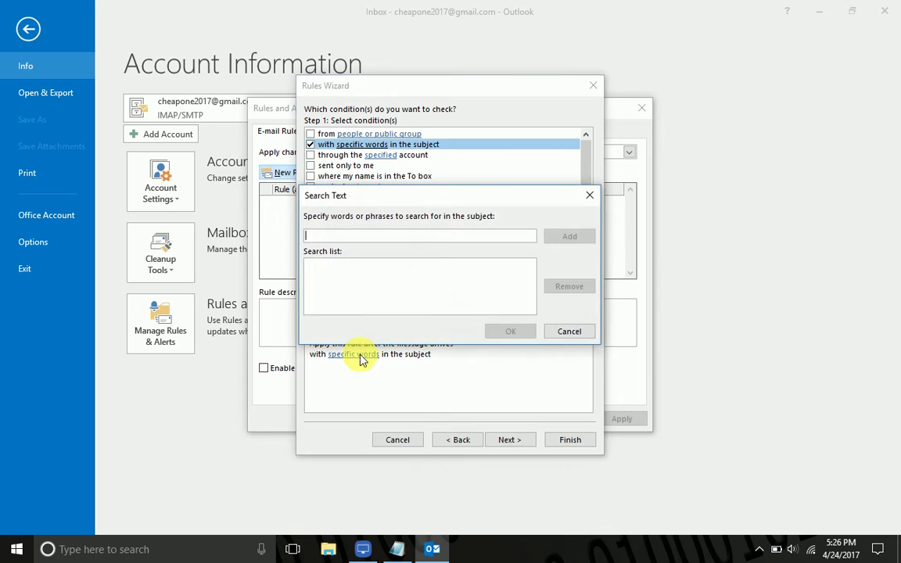
pyautogui.write('test')
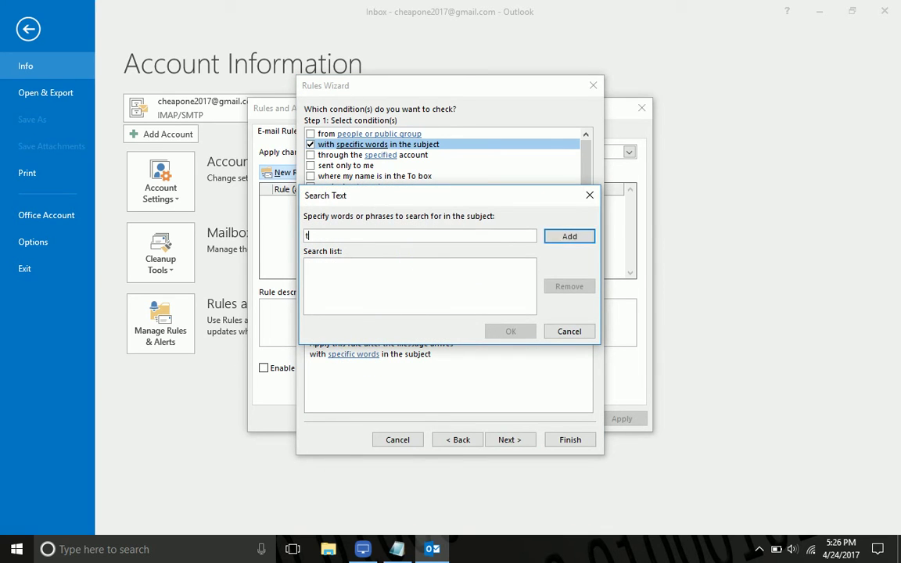
pyautogui.click(570, 238)
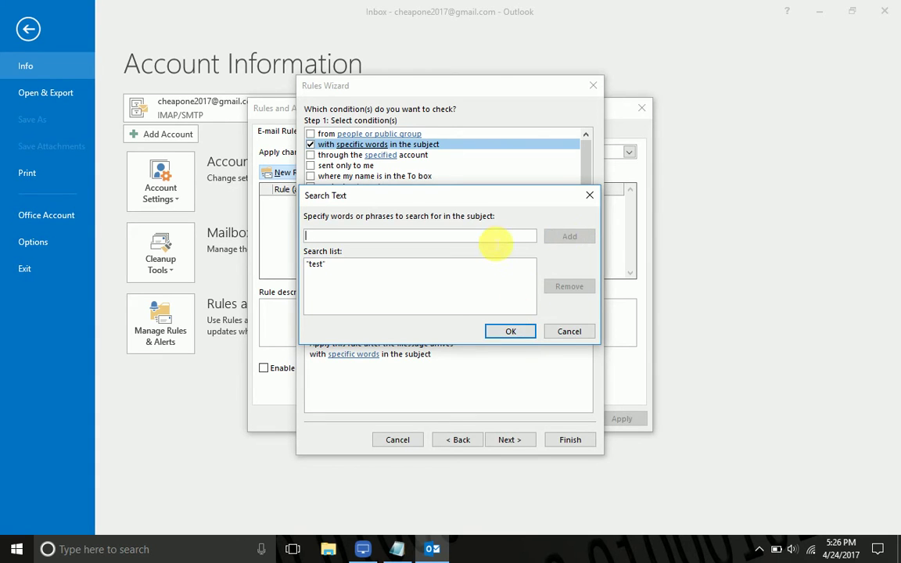
pyautogui.write('hhhh')
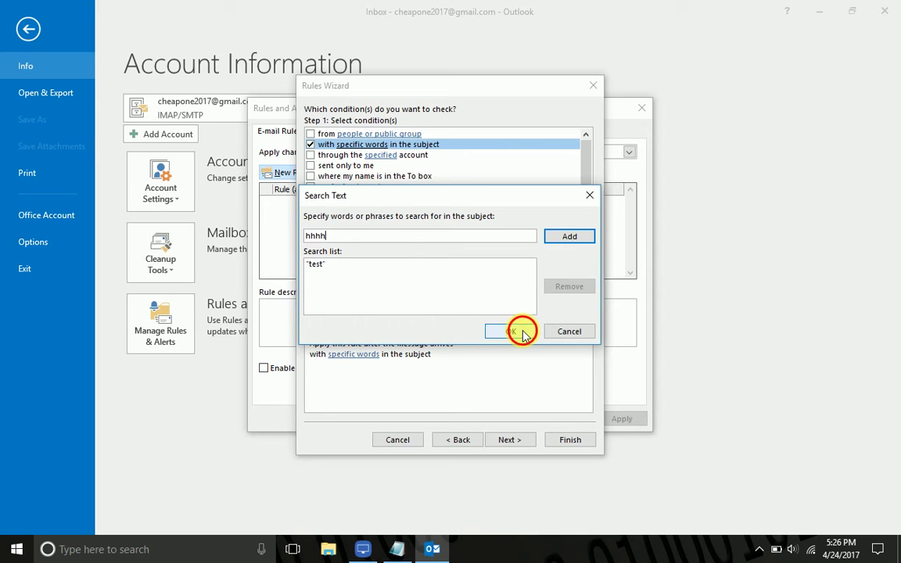
pyautogui.click(513, 332)
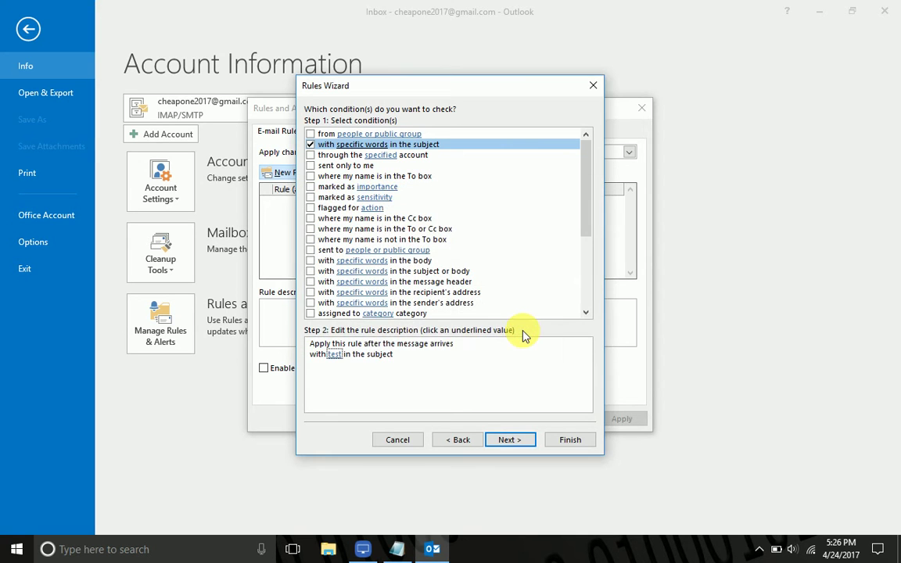
# - Add a forward action to the second account's e-mail address and continue to exceptions
pyautogui.click(511, 441)
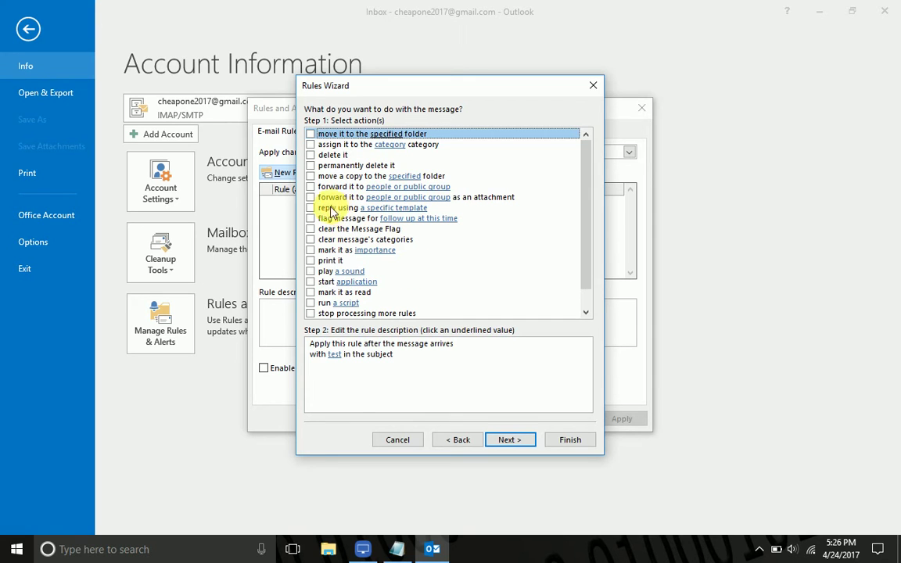
pyautogui.click(310, 187)
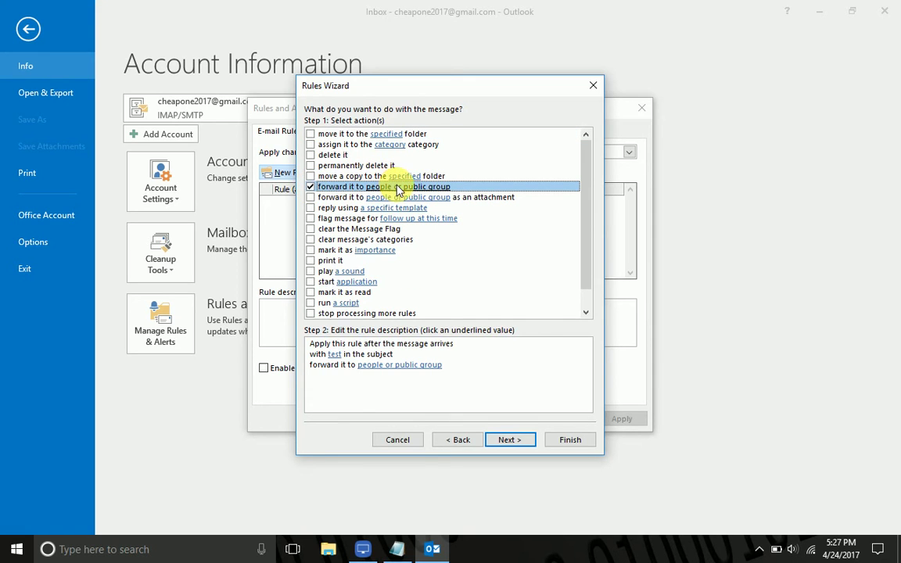
pyautogui.click(403, 365)
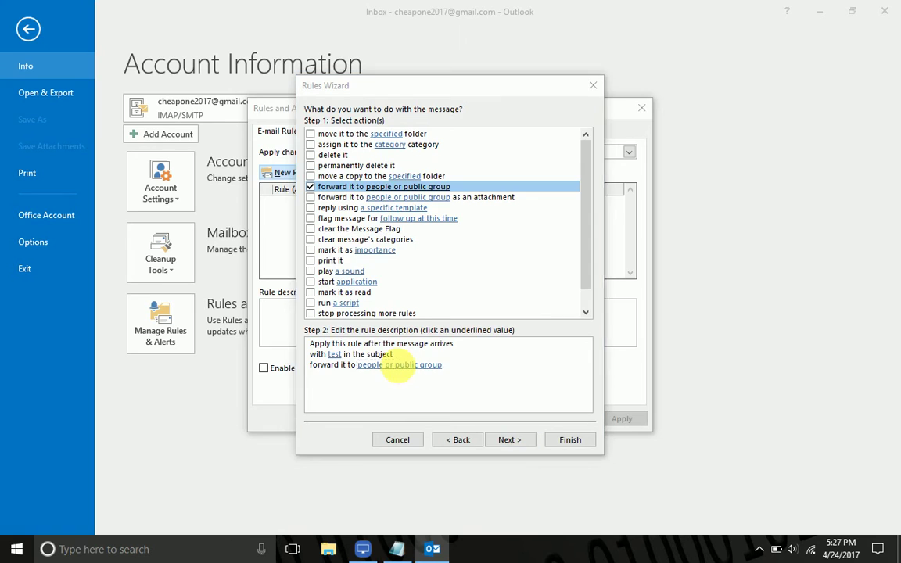
pyautogui.click(402, 366)
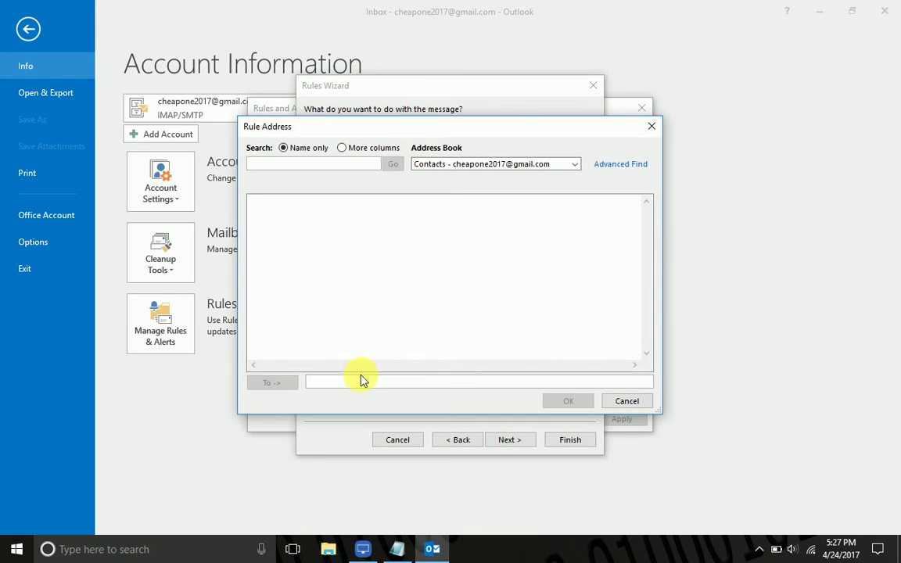
pyautogui.click(366, 383)
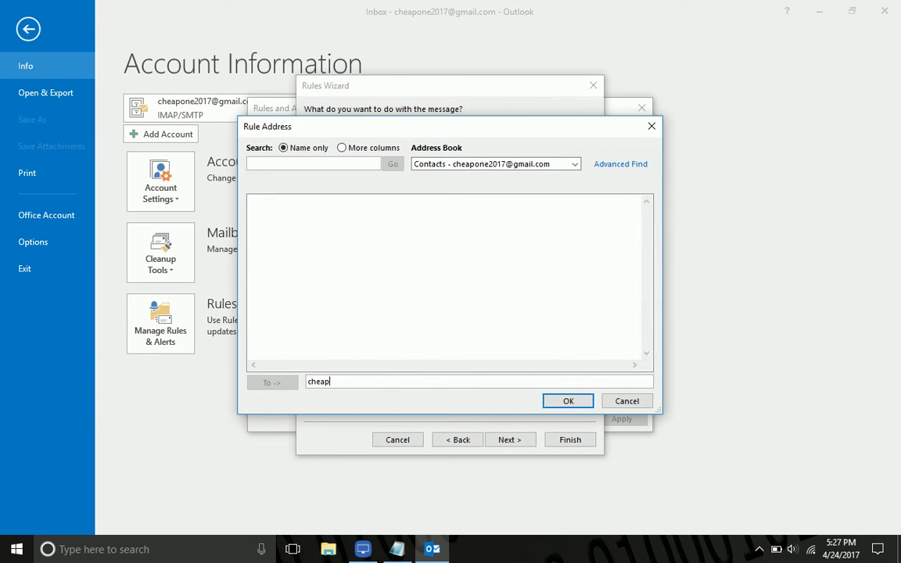
pyautogui.click(362, 166)
pyautogui.click(569, 402)
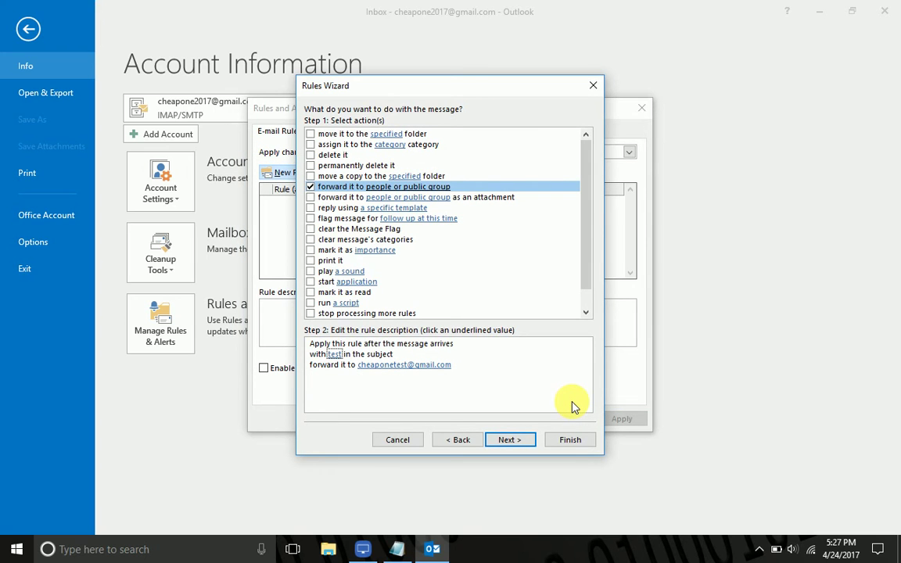
pyautogui.click(513, 440)
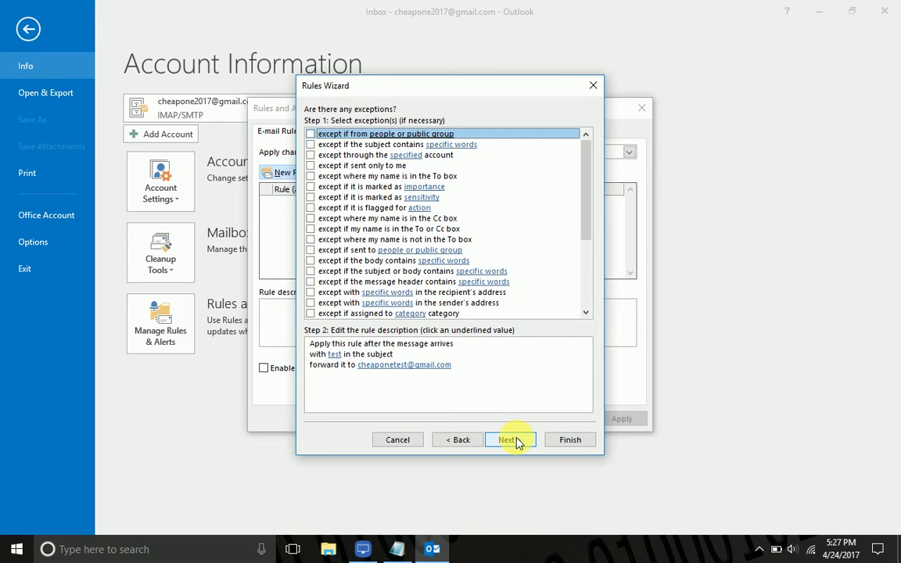
# - Finish the rule, apply and confirm it in Rules and Alerts, and return to mail view
pyautogui.moveTo(584, 186); pyautogui.dragTo(589, 151)
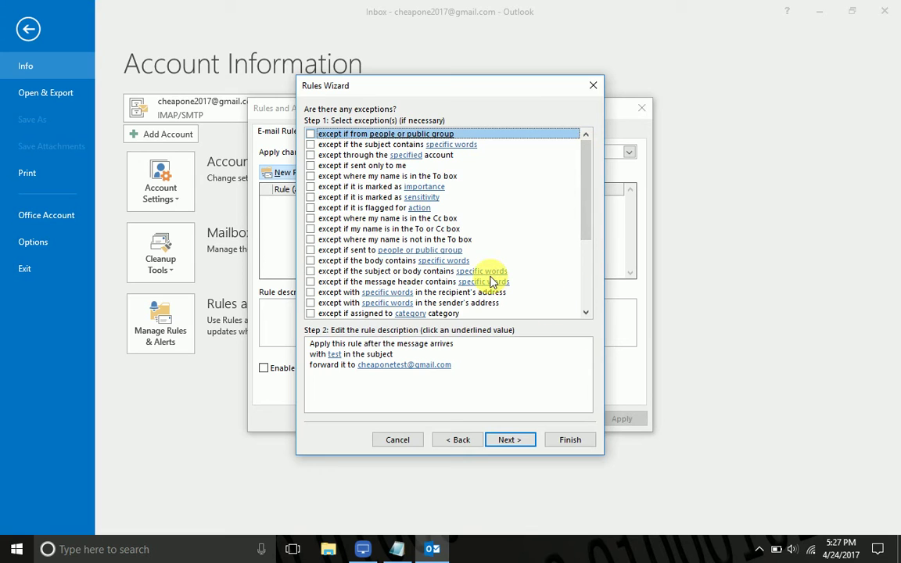
pyautogui.click(567, 442)
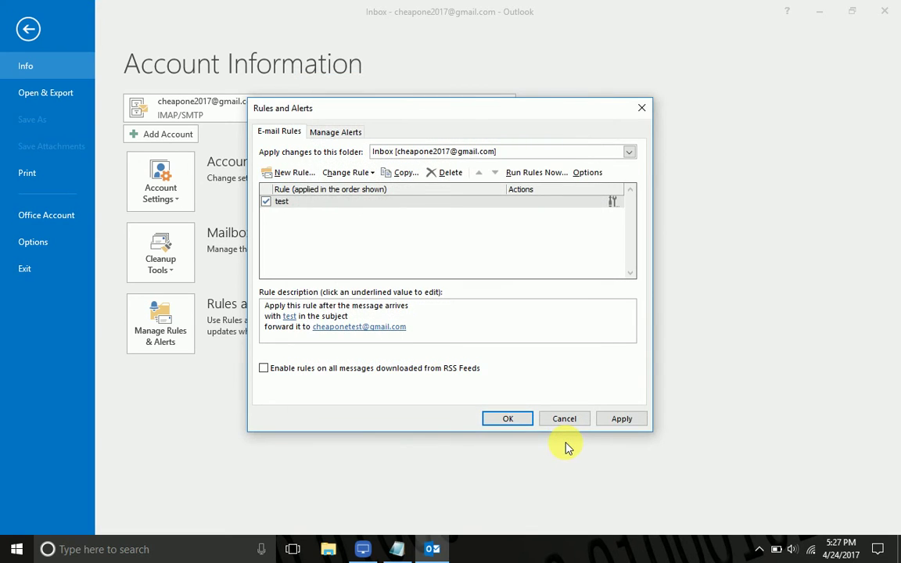
pyautogui.click(623, 420)
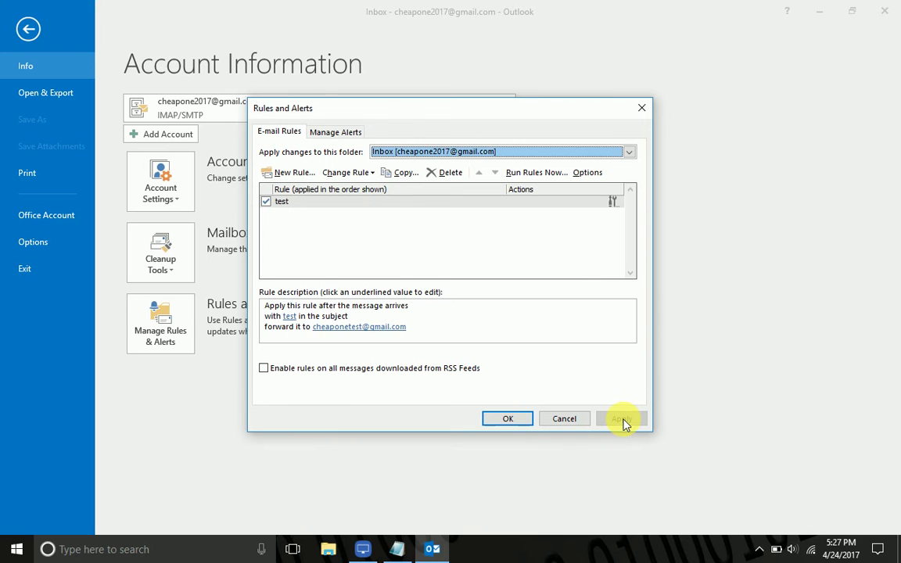
pyautogui.click(523, 420)
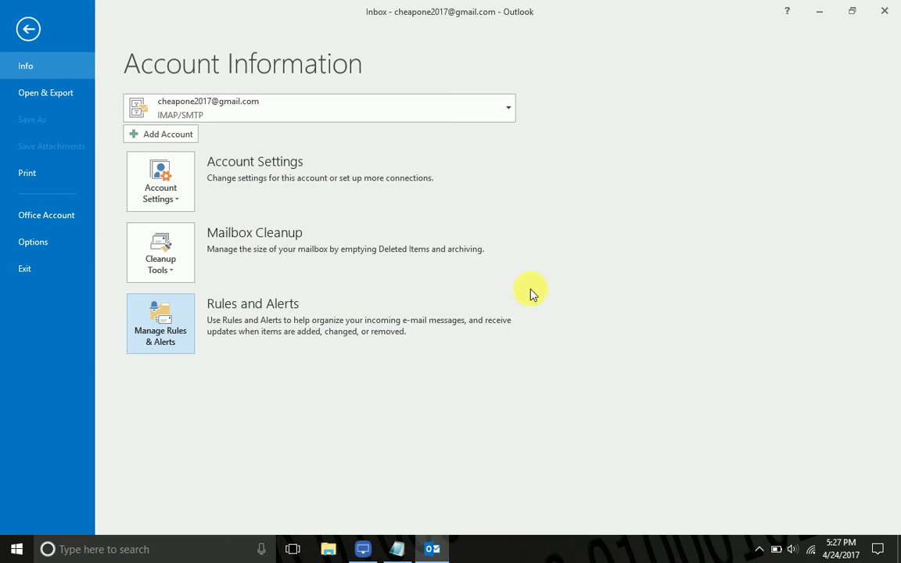
pyautogui.click(29, 31)
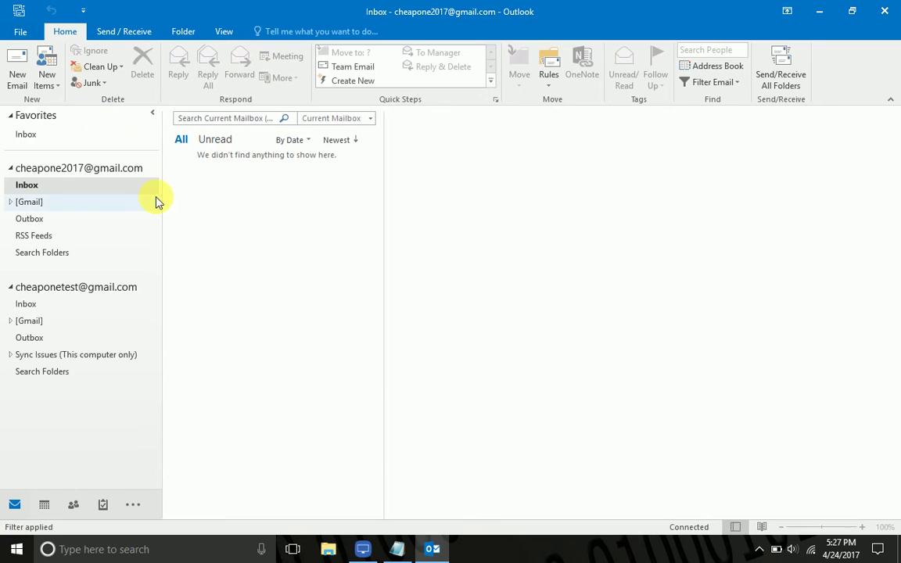
# - From the second account, start a new email addressed to the main account's address
pyautogui.click(53, 287)
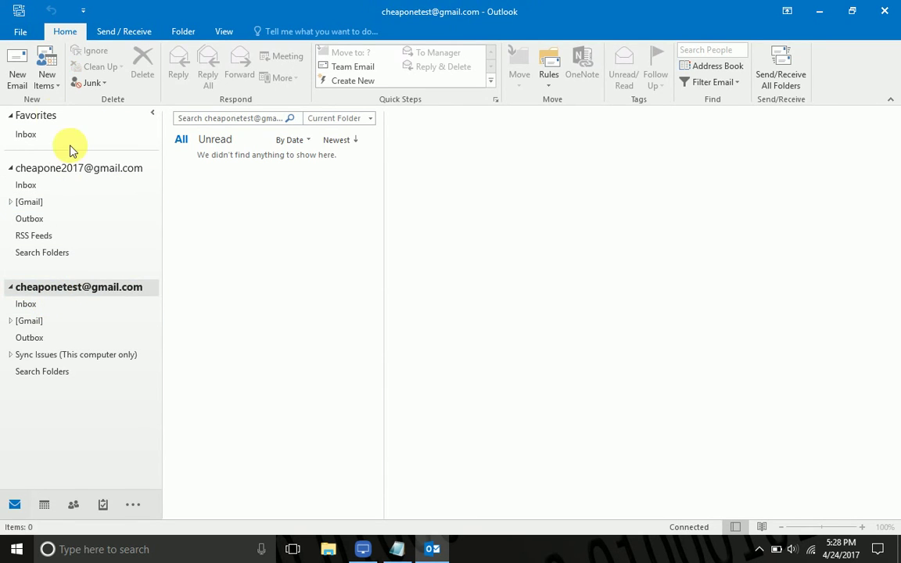
pyautogui.click(18, 72)
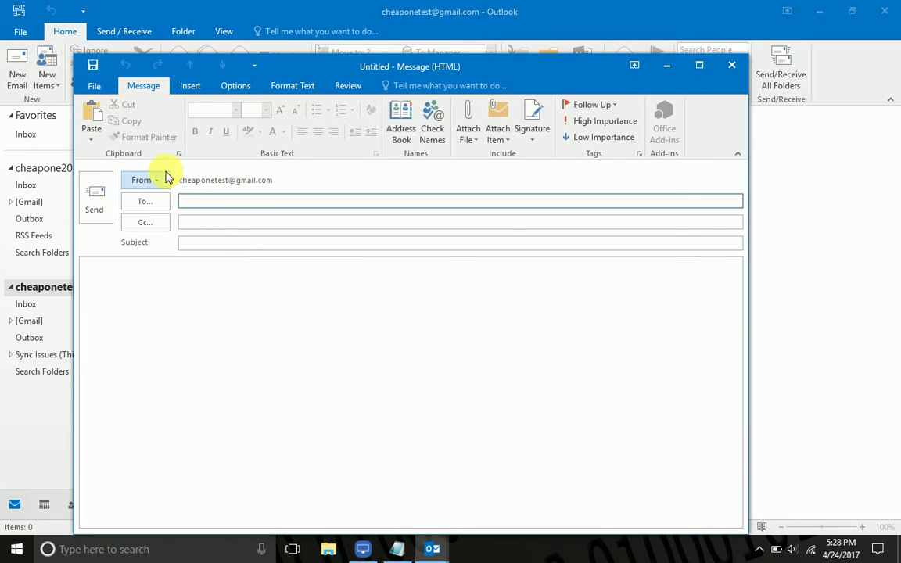
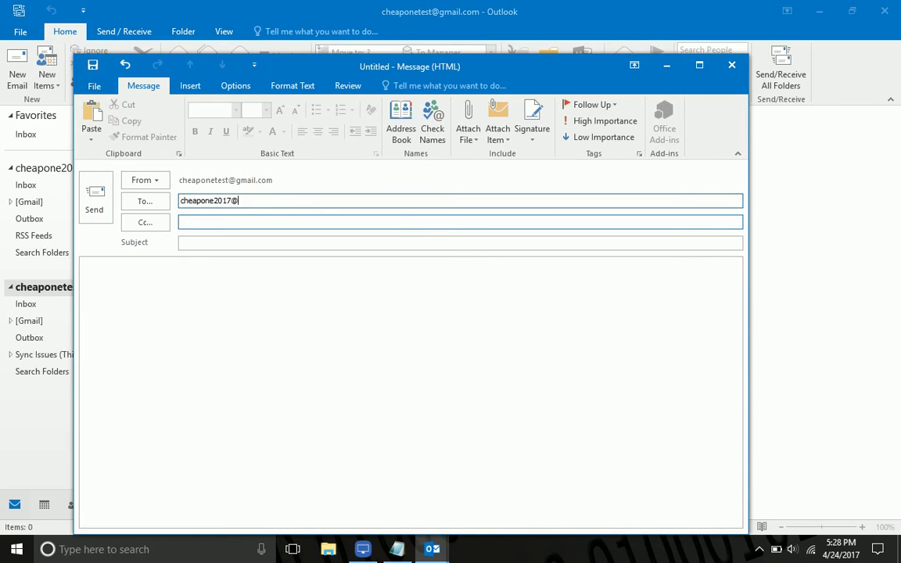
pyautogui.press('Tab')
pyautogui.press('Tab')
# - Give it a subject beginning with 'test' and body 'test', then send it
pyautogui.write('test lsjdf lkjsklf klsdlkflksjdlkflkjskld f')
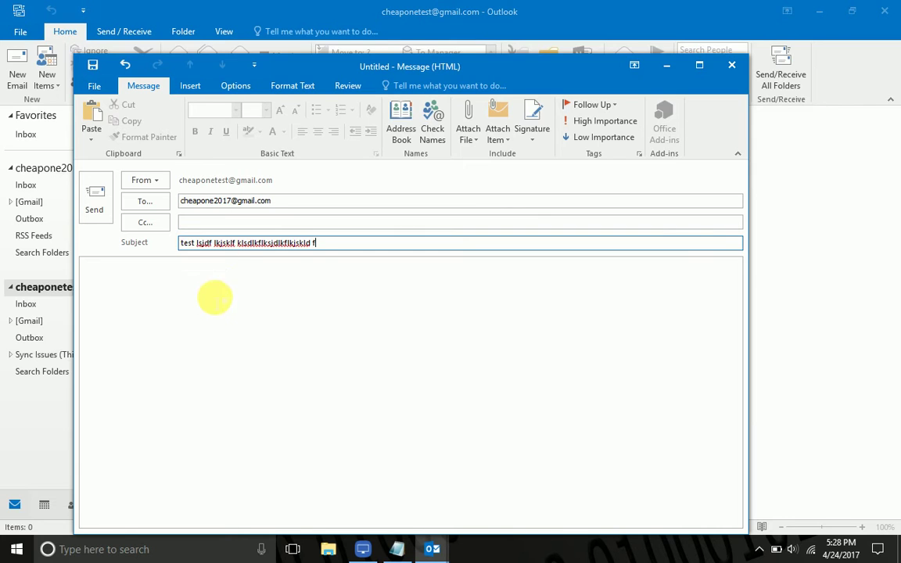
pyautogui.doubleClick(187, 243)
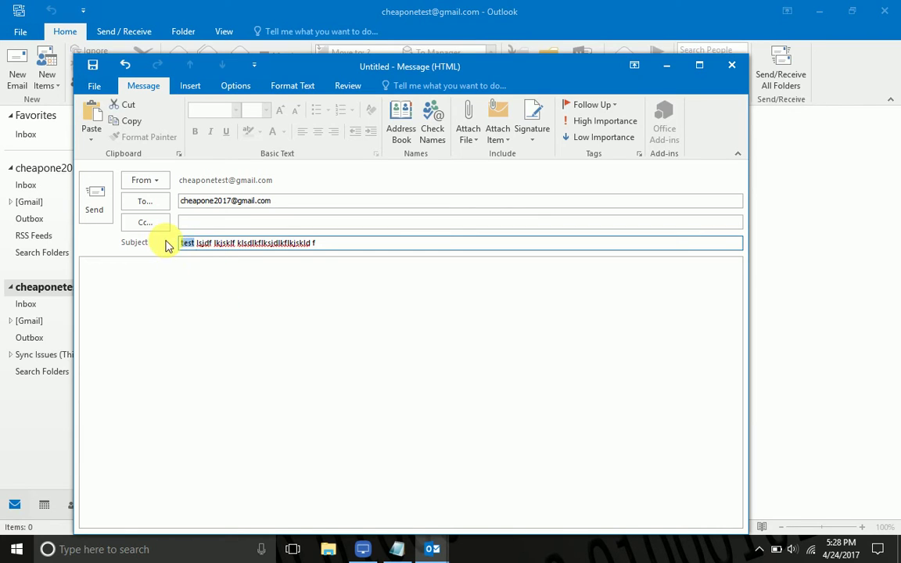
pyautogui.click(173, 278)
pyautogui.write('test')
pyautogui.click(95, 199)
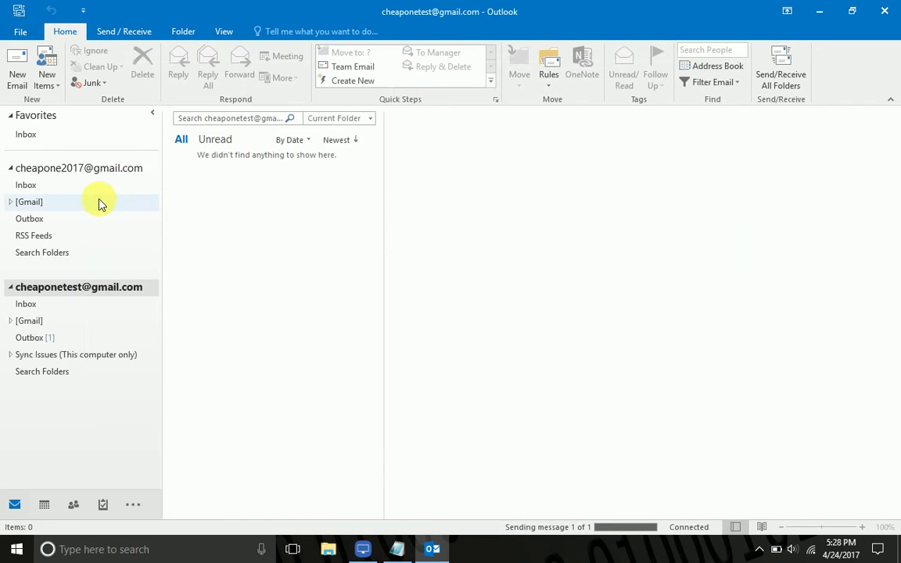
pyautogui.click(122, 34)
# - Send/Receive, open the test message in the main Inbox, then find the 'FW: test' copy in the second Inbox
pyautogui.click(32, 66)
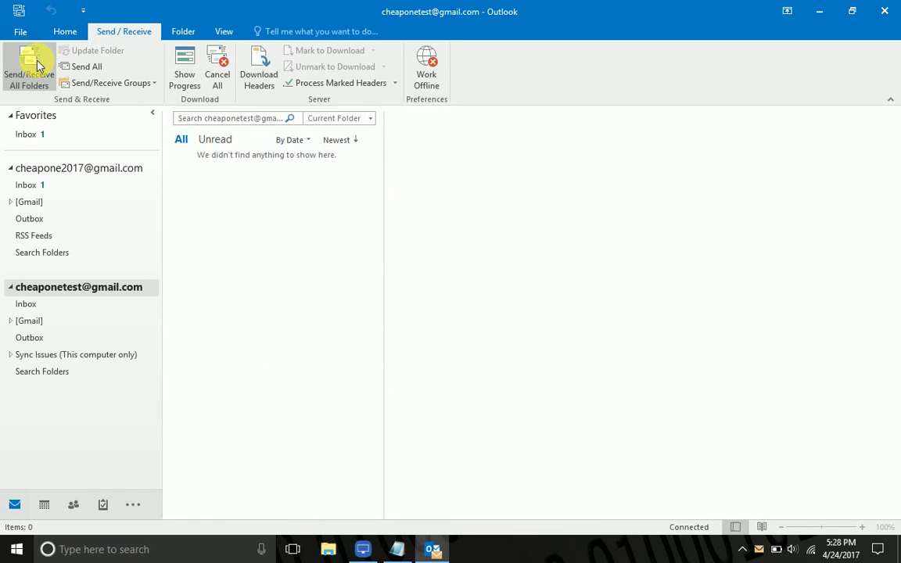
pyautogui.click(24, 185)
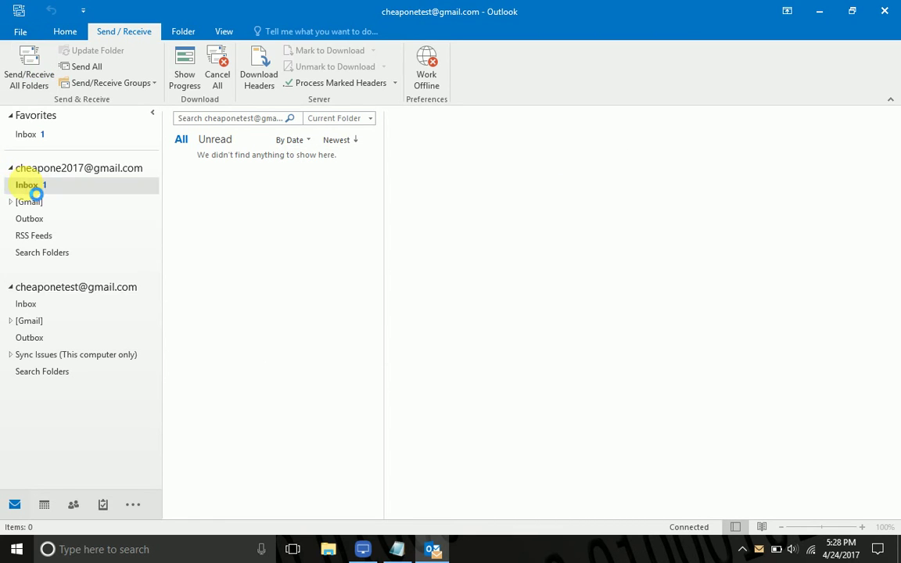
pyautogui.click(211, 180)
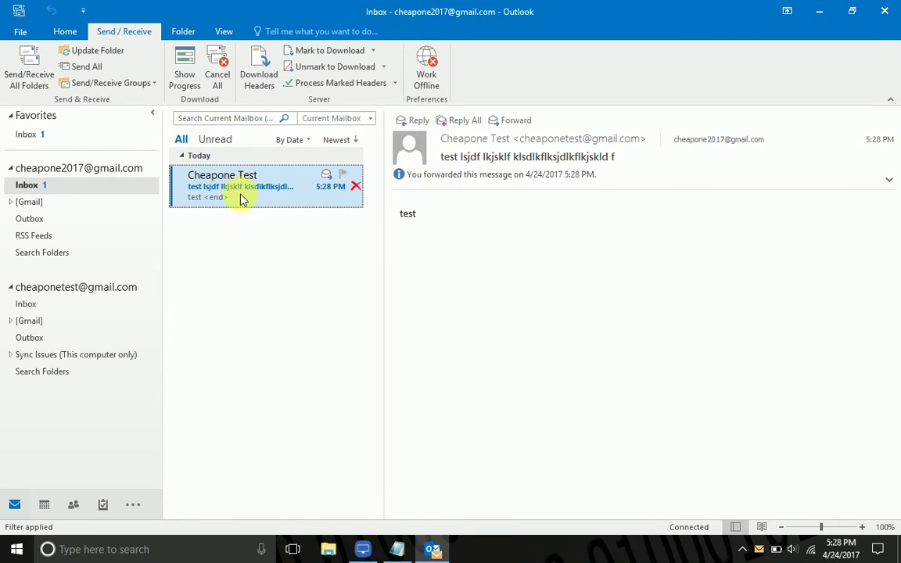
pyautogui.click(29, 72)
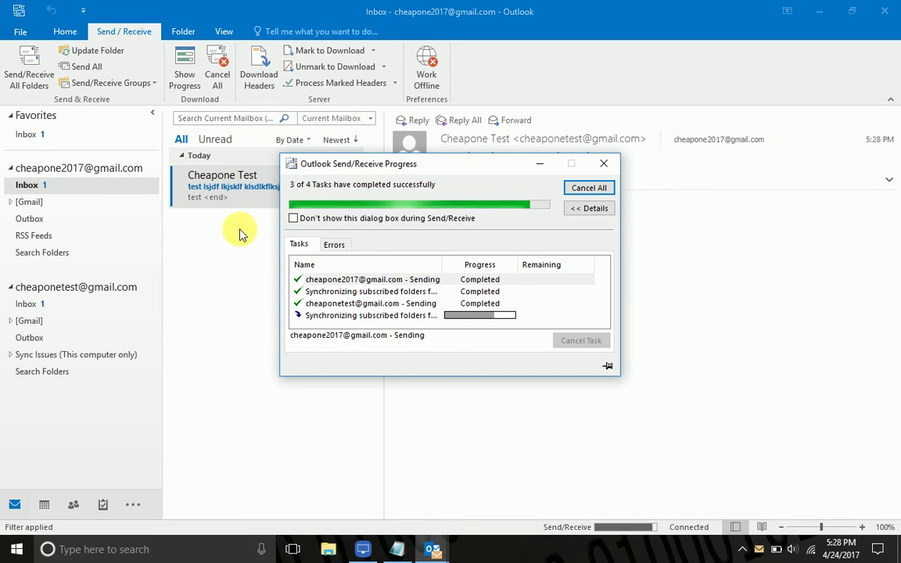
pyautogui.click(27, 306)
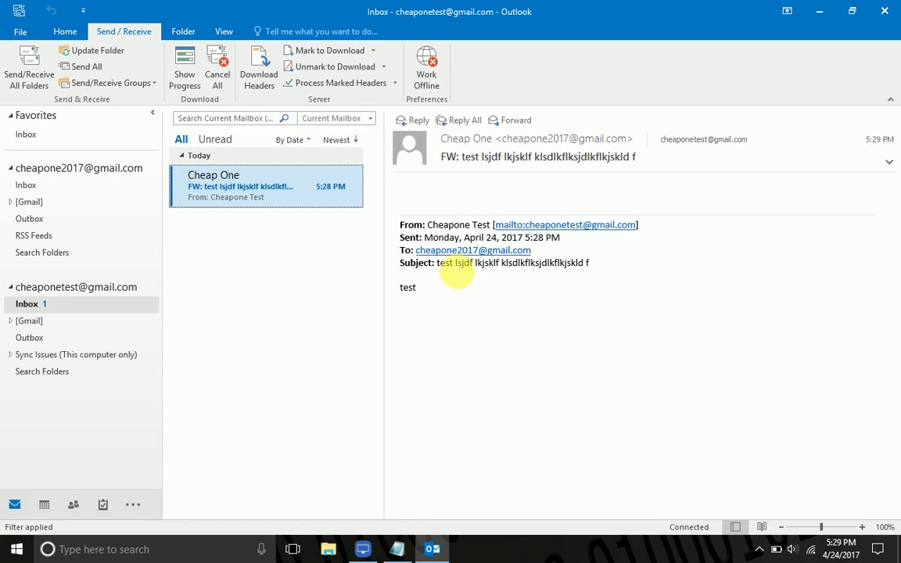
pyautogui.doubleClick(444, 268)
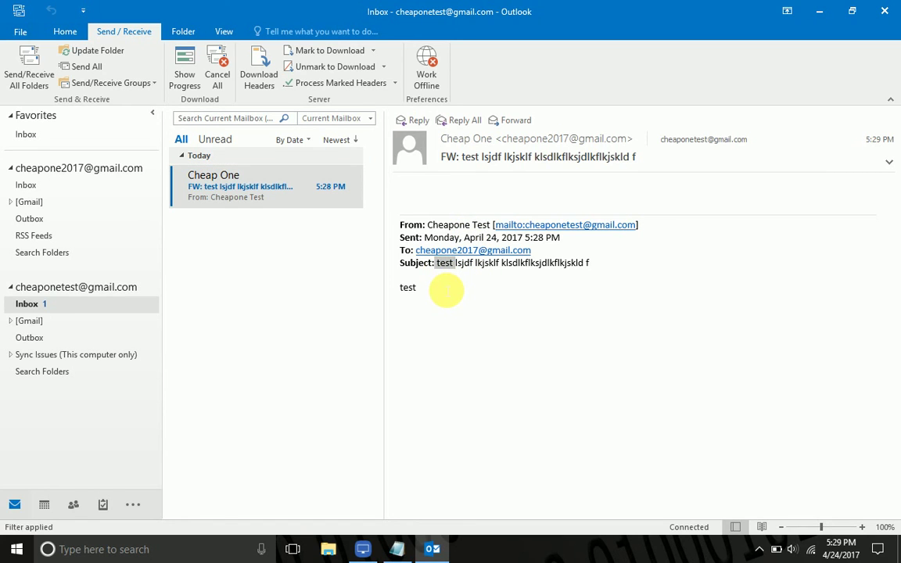
# - Open Manage Rules & Alerts, close the empty list, and switch the account to the main one
pyautogui.click(23, 32)
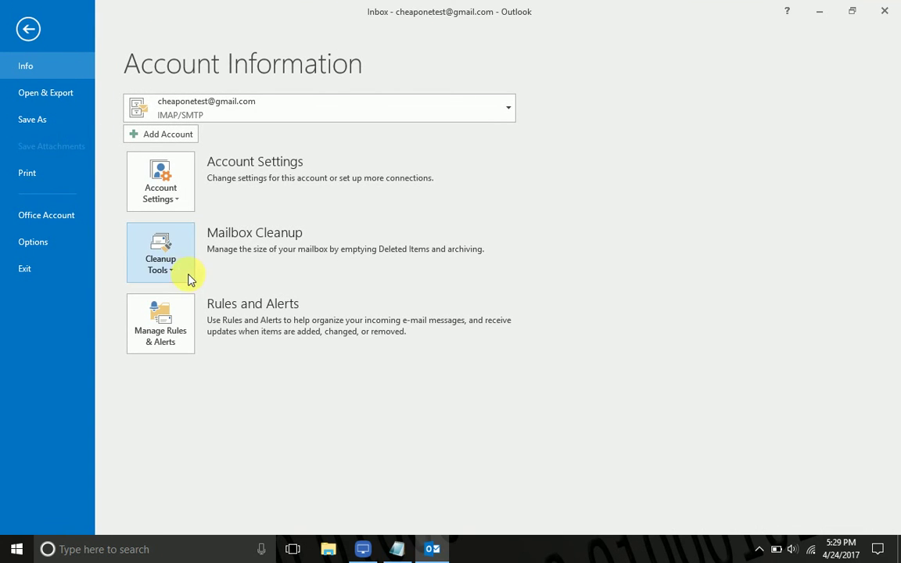
pyautogui.click(182, 323)
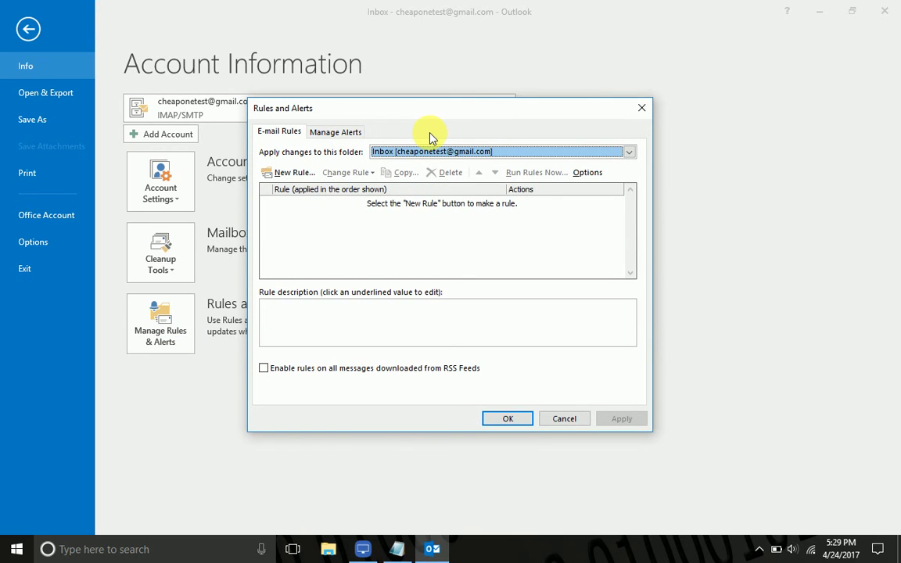
pyautogui.click(642, 107)
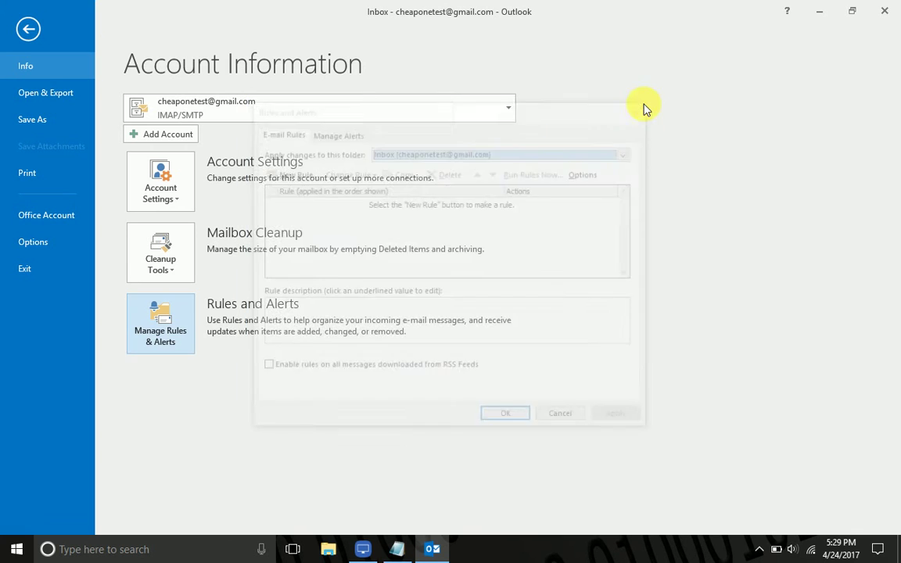
pyautogui.click(510, 107)
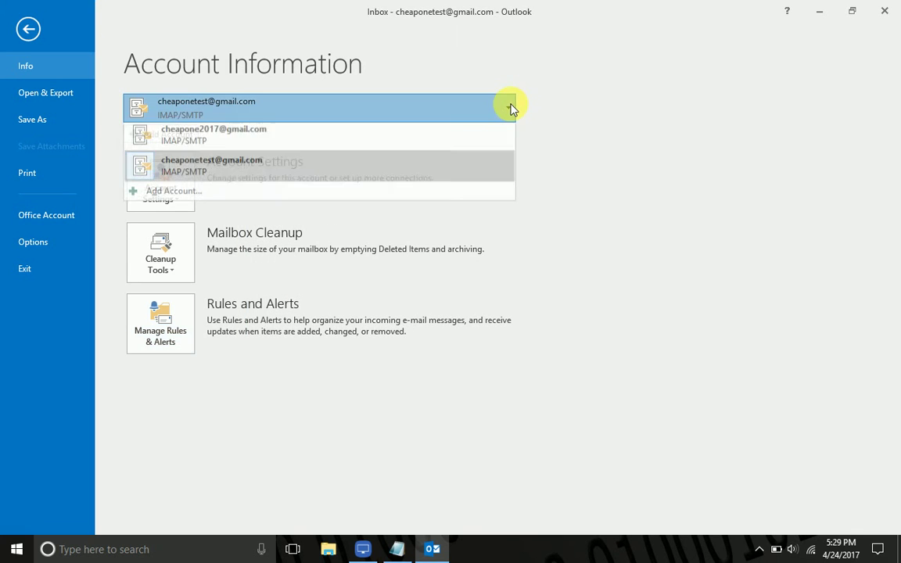
pyautogui.click(457, 141)
# - Uncheck the 'test' rule in the main account's Rules and Alerts and apply the change
pyautogui.click(177, 316)
pyautogui.click(265, 202)
pyautogui.click(266, 201)
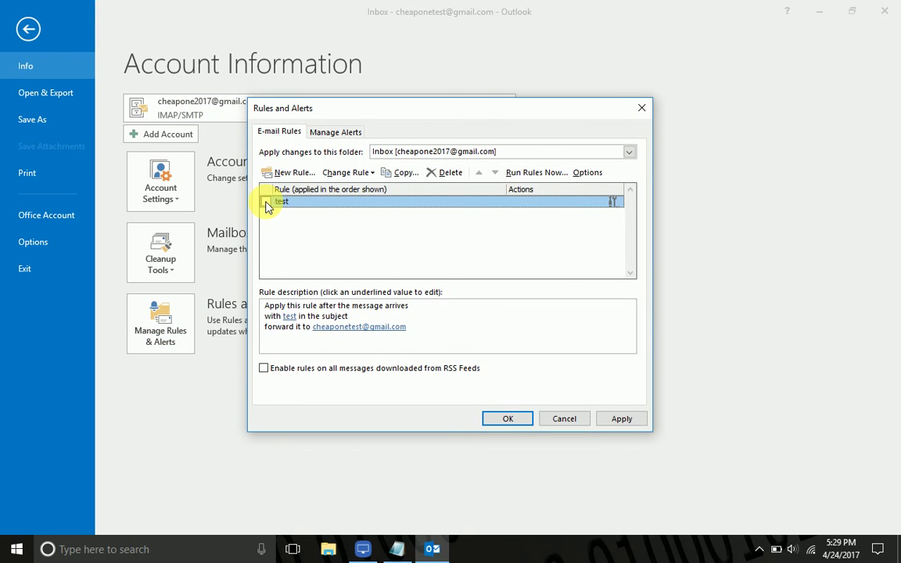
pyautogui.click(618, 419)
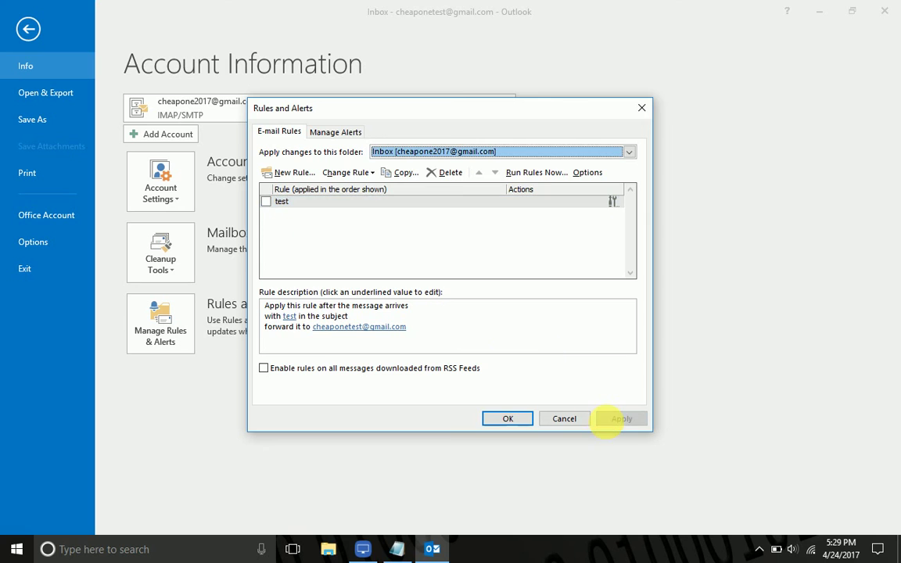
pyautogui.click(510, 421)
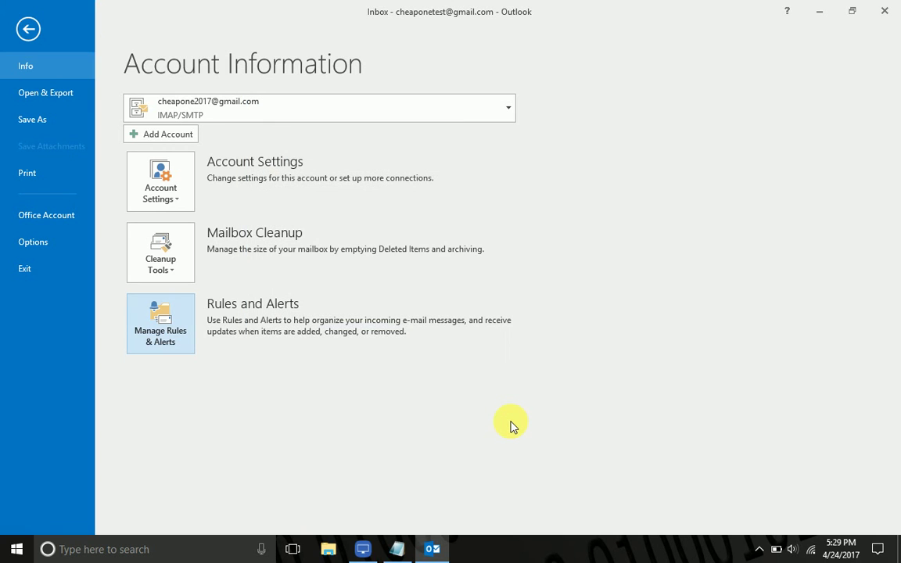